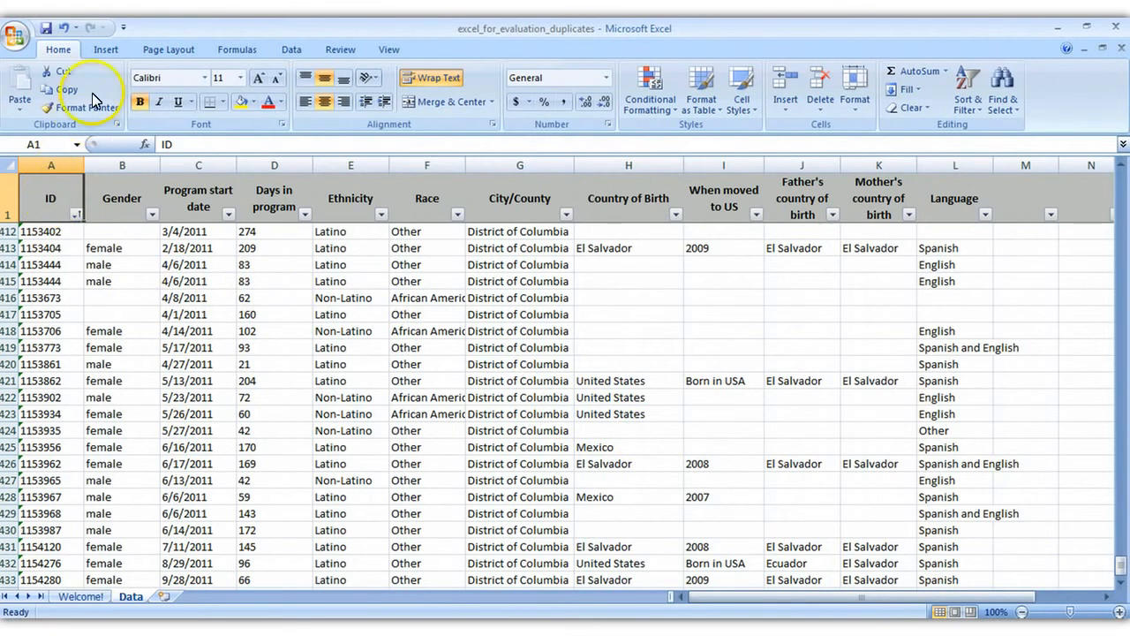
# Create a pivot table of the data range on a new worksheet, with ID as row labels and Gender counted as values.
pyautogui.click(103, 53)
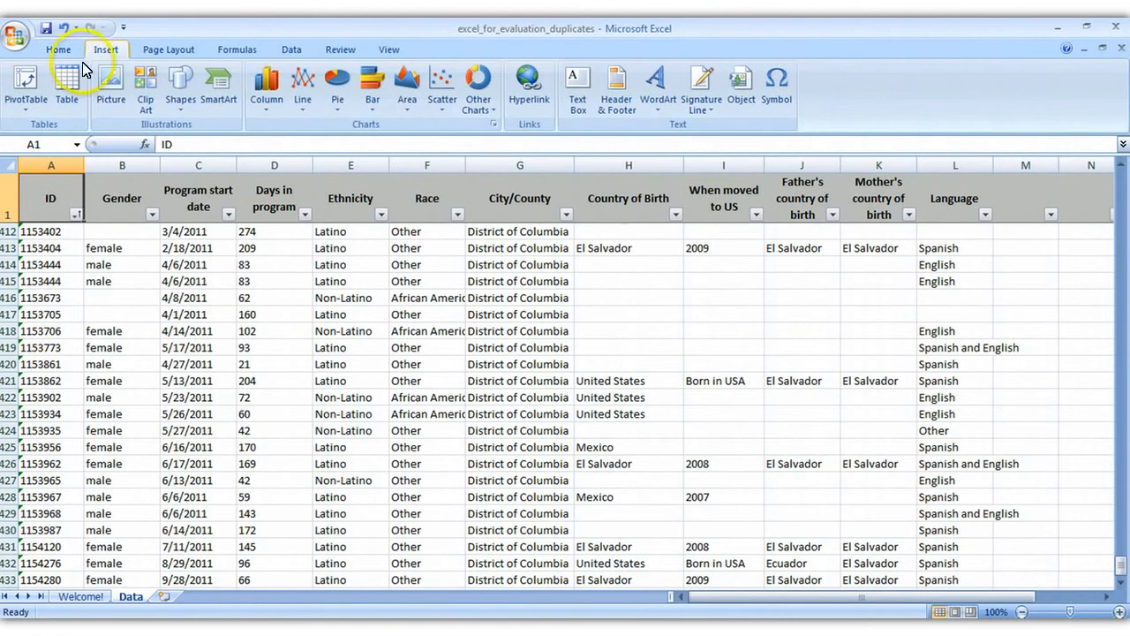
pyautogui.click(27, 84)
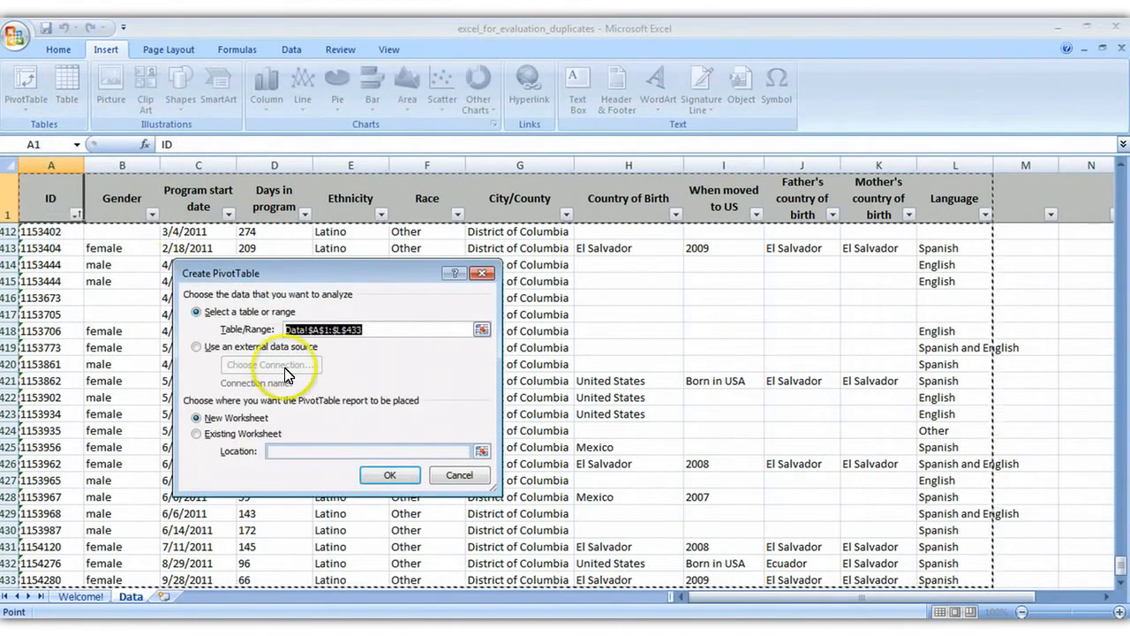
pyautogui.click(379, 476)
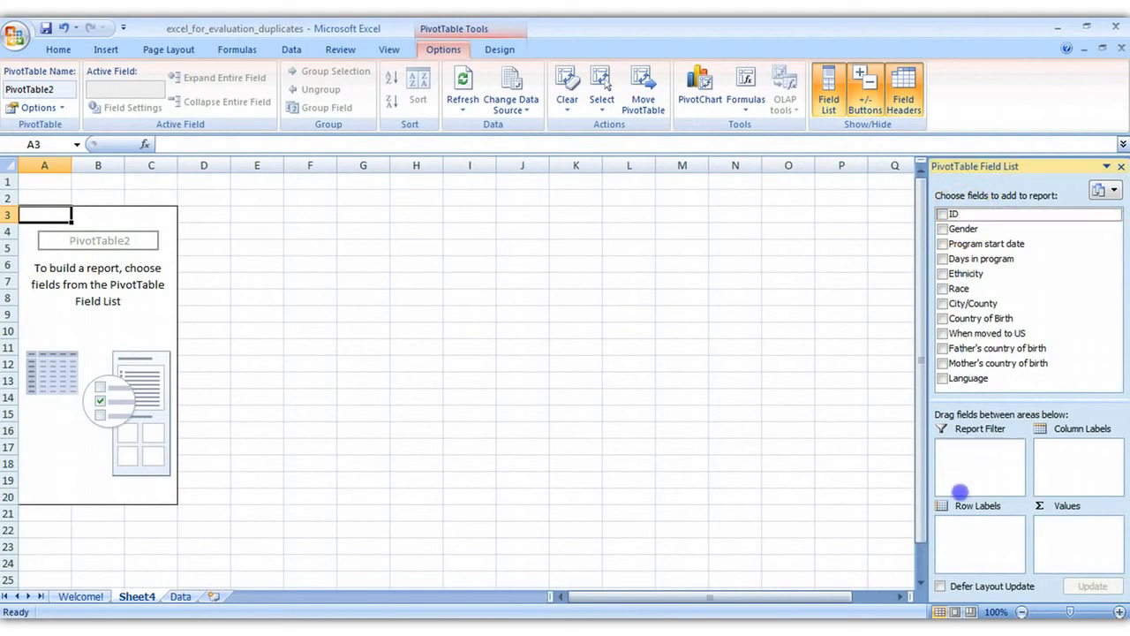
pyautogui.moveTo(961, 539); pyautogui.dragTo(961, 538)
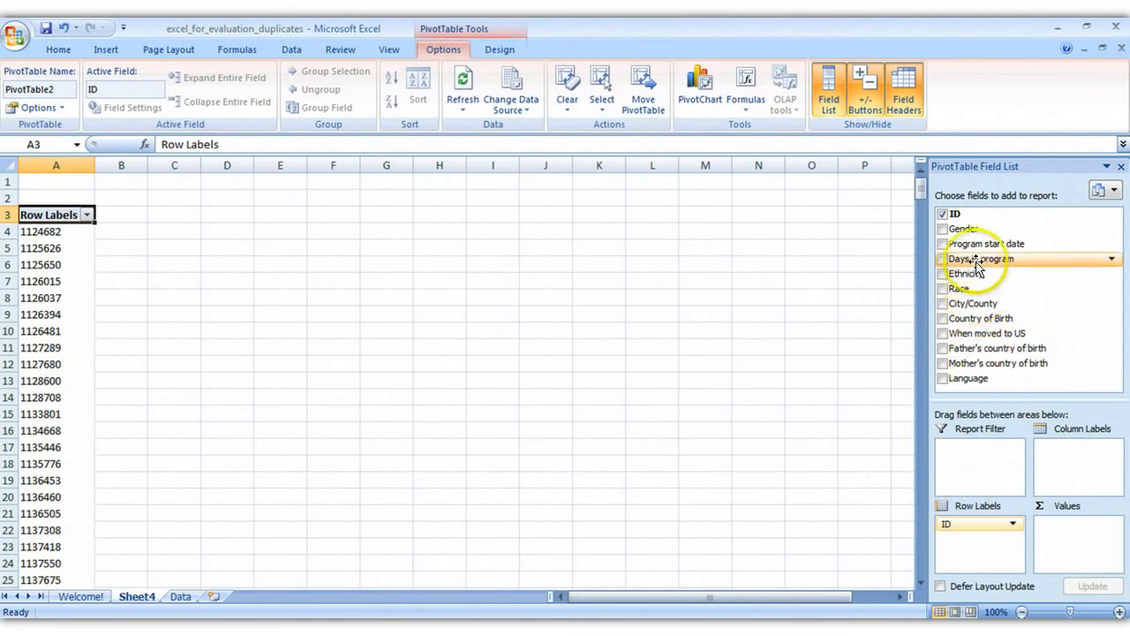
pyautogui.moveTo(967, 234); pyautogui.dragTo(1064, 529)
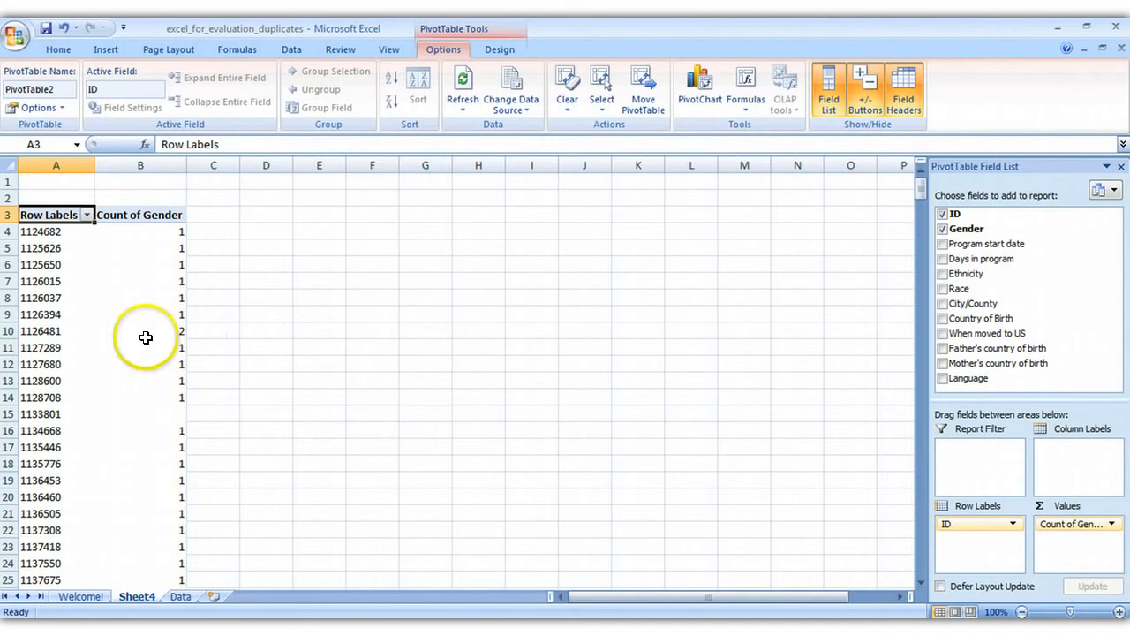
# Drill down into the Count of Gender value in row 10 to list the records sharing that ID on a separate sheet.
pyautogui.moveTo(63, 336)
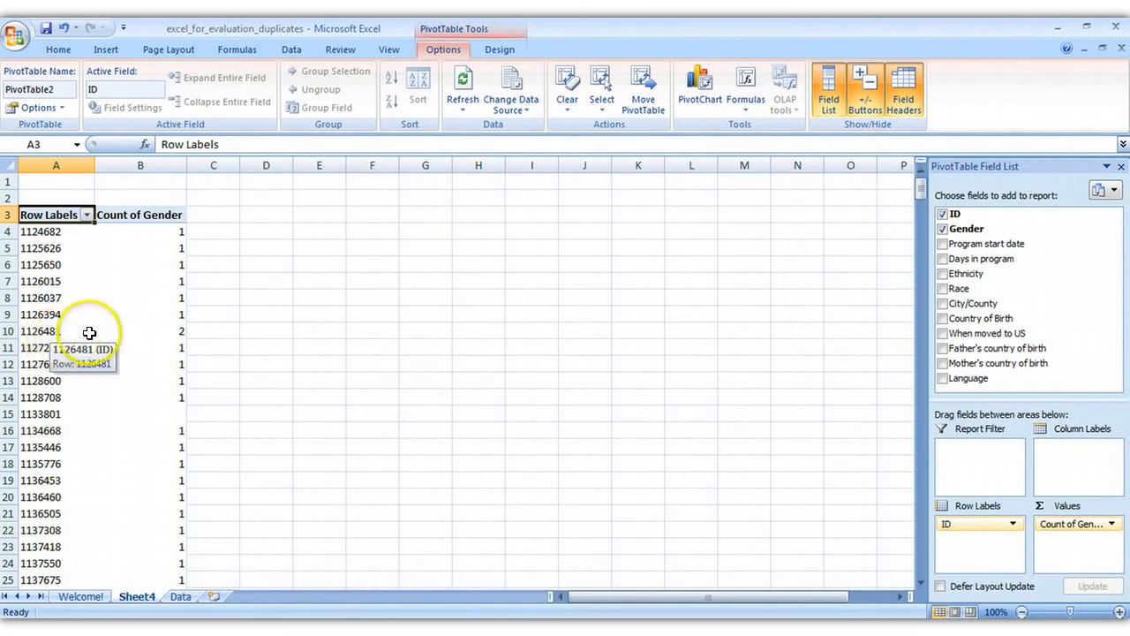
pyautogui.moveTo(118, 335)
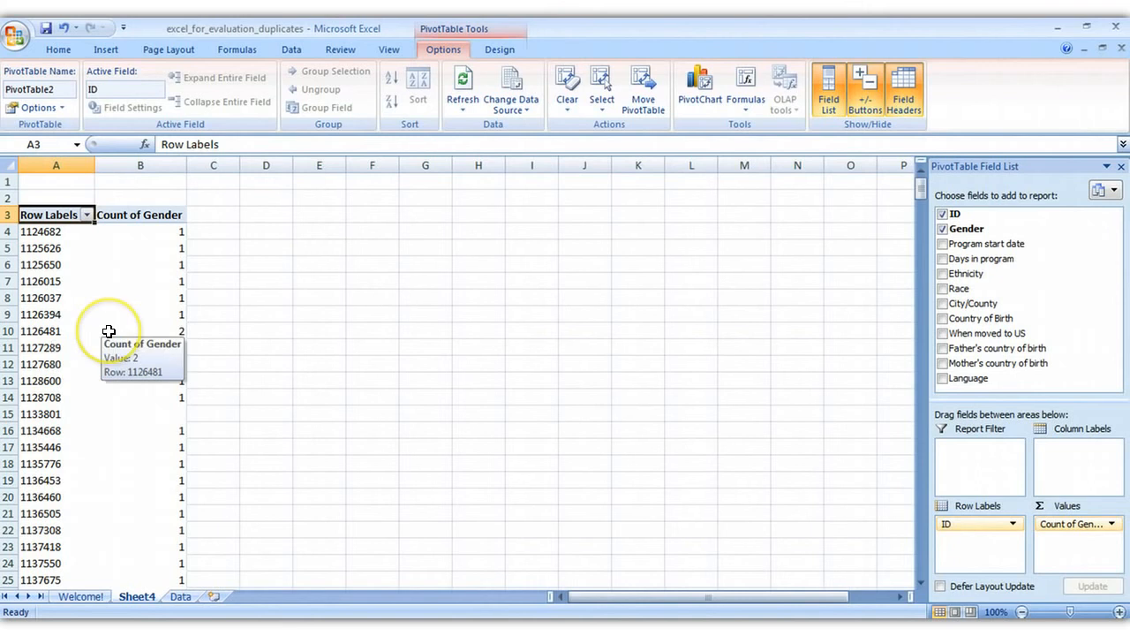
pyautogui.doubleClick(108, 331)
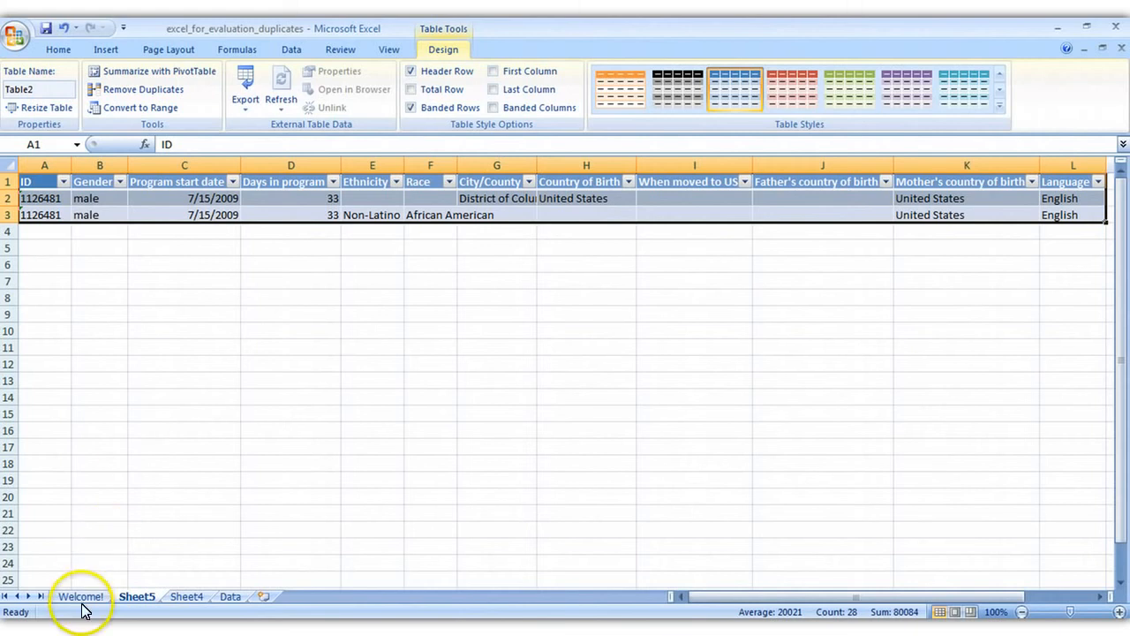
# On the Data sheet, highlight duplicate values in the ID column using Light Red Fill with Dark Red Text.
pyautogui.click(231, 597)
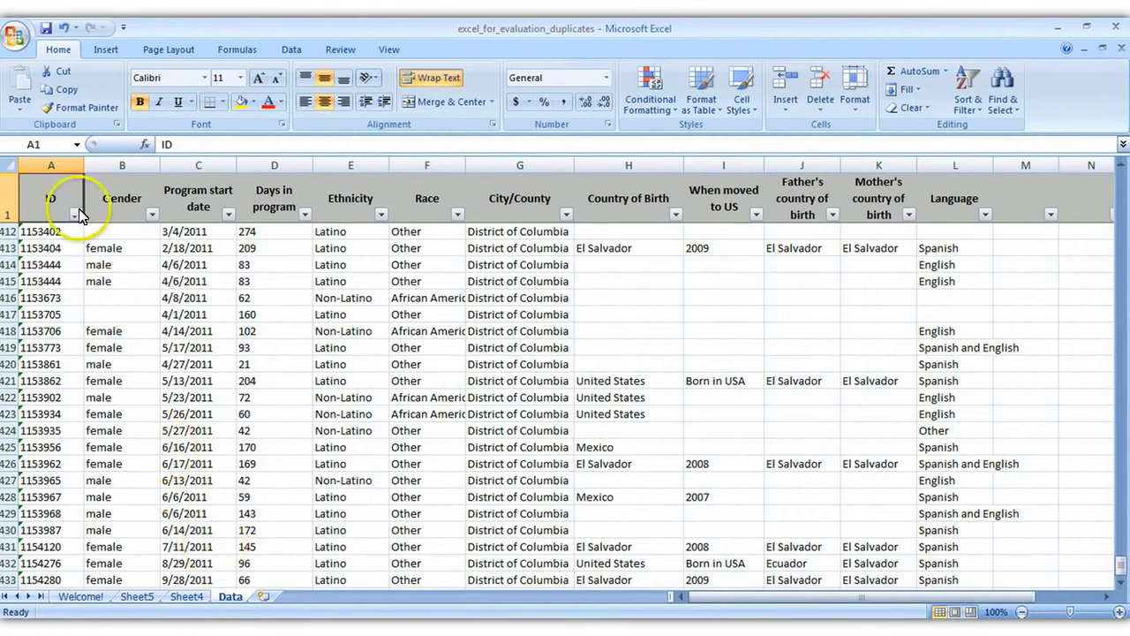
pyautogui.click(52, 161)
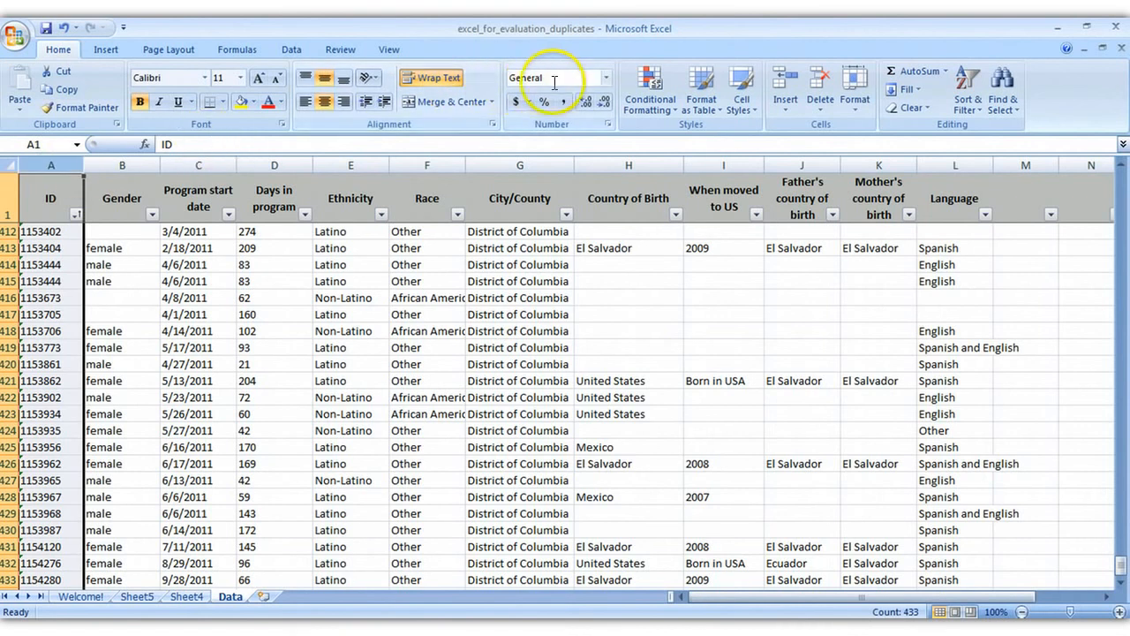
pyautogui.click(637, 81)
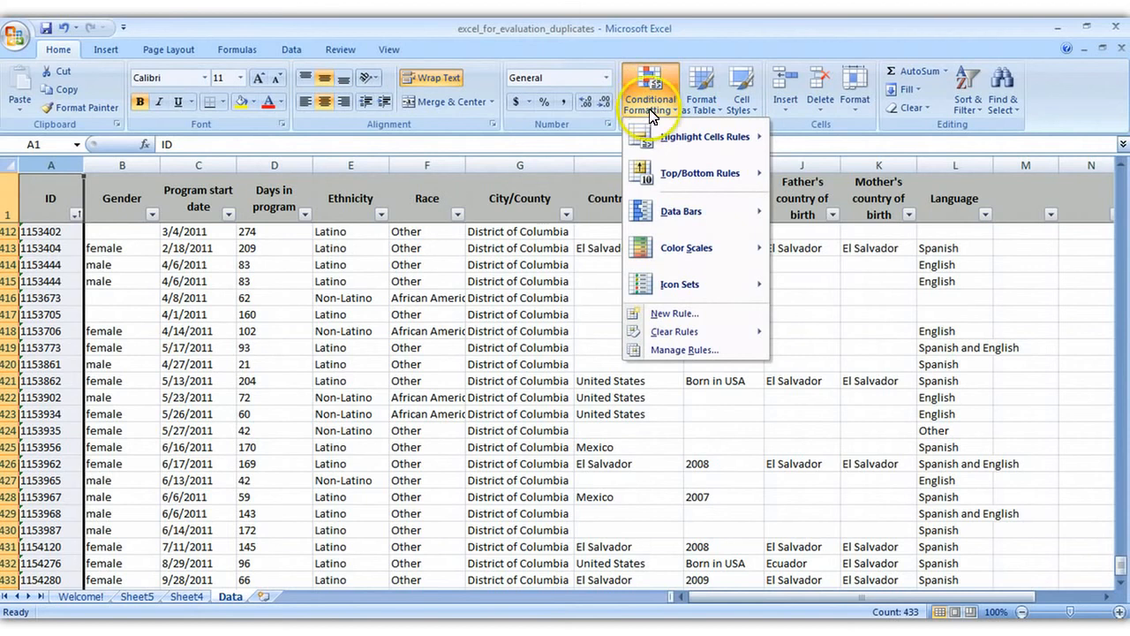
pyautogui.moveTo(658, 132)
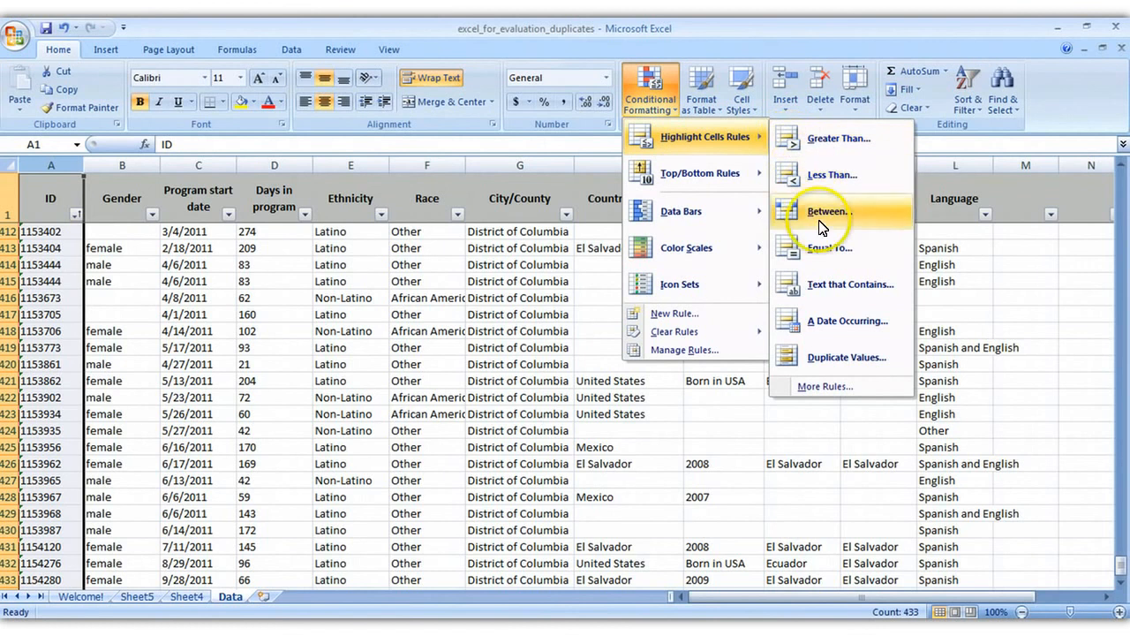
pyautogui.click(830, 358)
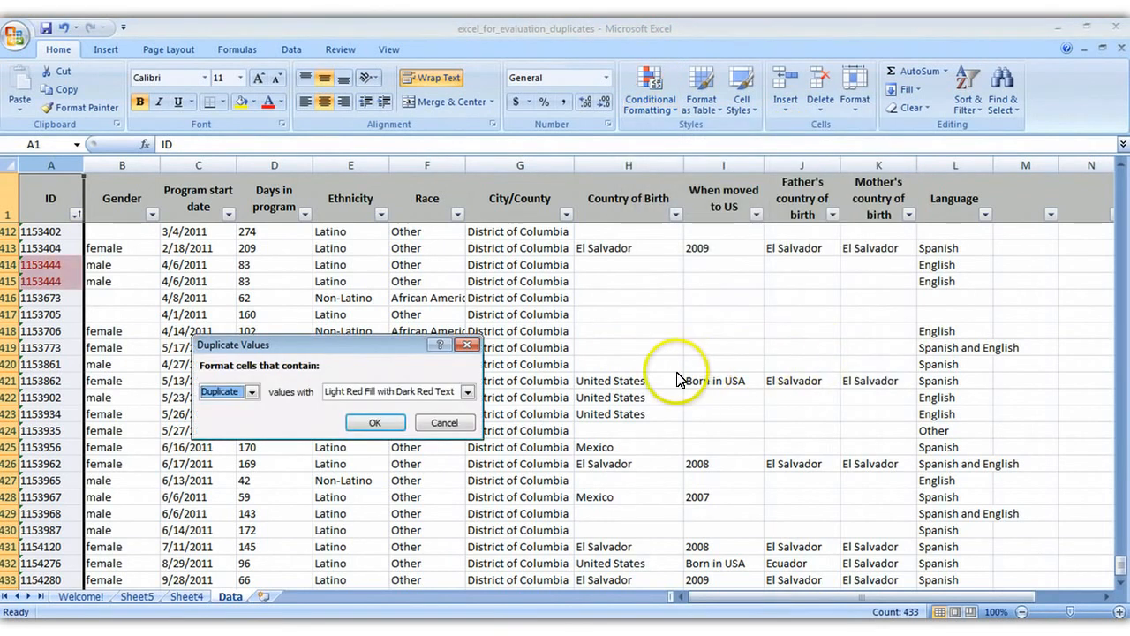
pyautogui.click(468, 392)
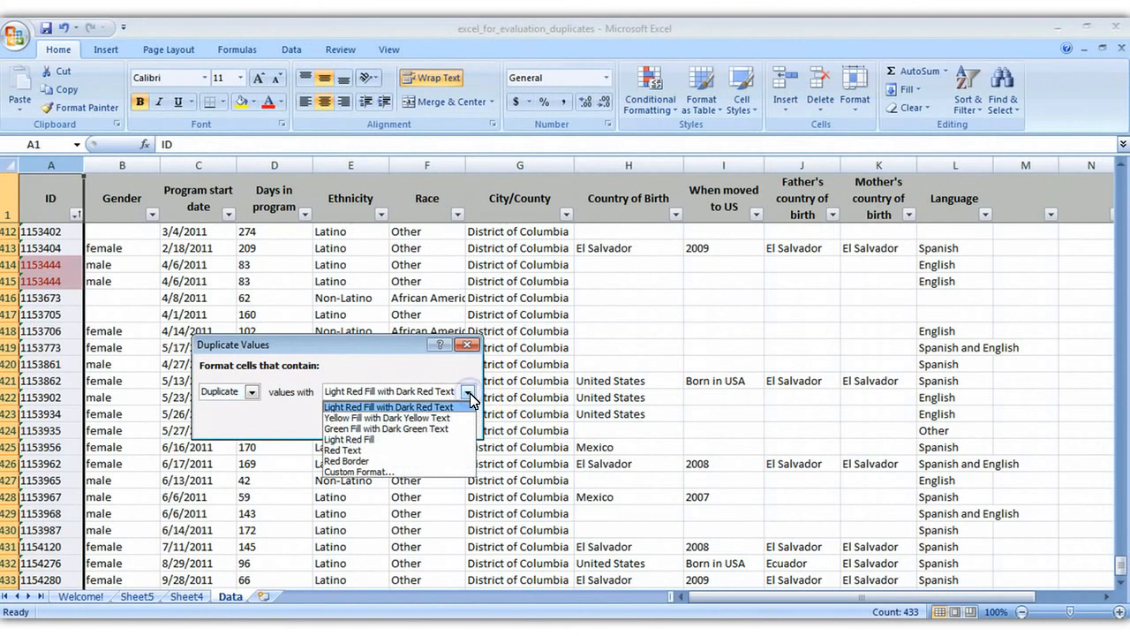
pyautogui.click(412, 408)
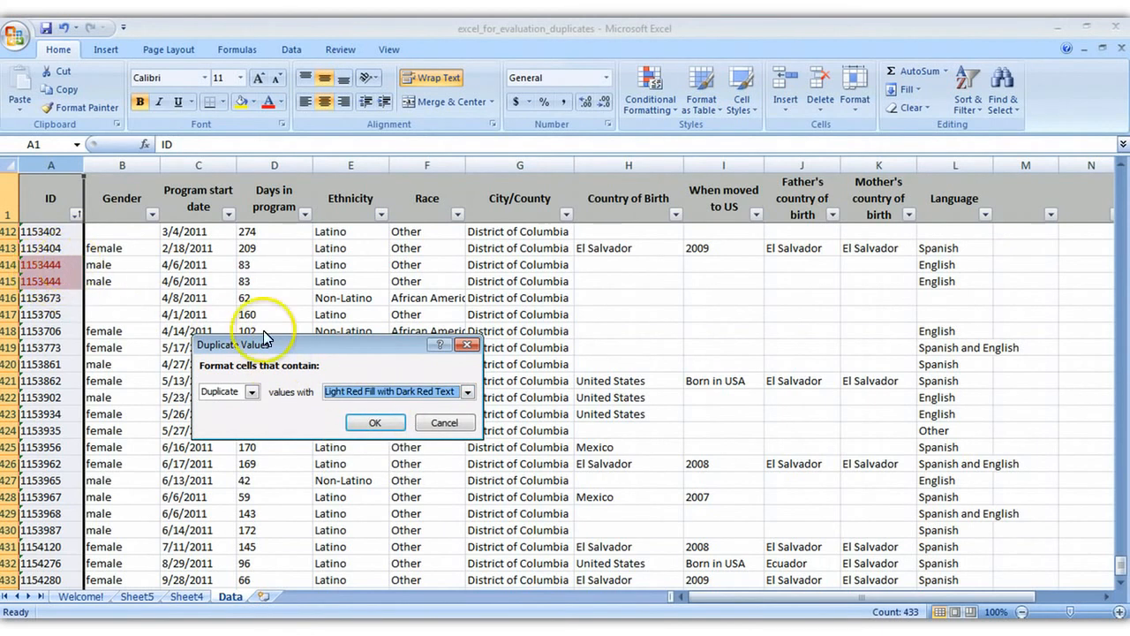
pyautogui.click(374, 423)
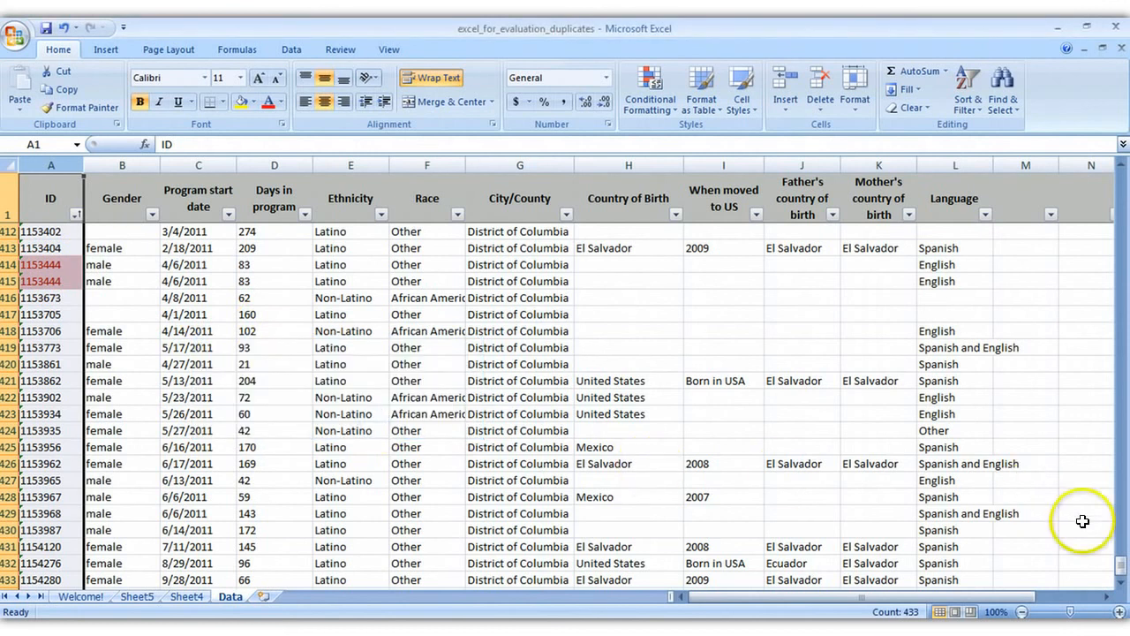
# Copy the City/County and Country of Birth entries from row 9 into the matching blank cells of the duplicate record in row 8.
pyautogui.moveTo(1124, 563); pyautogui.dragTo(1125, 181)
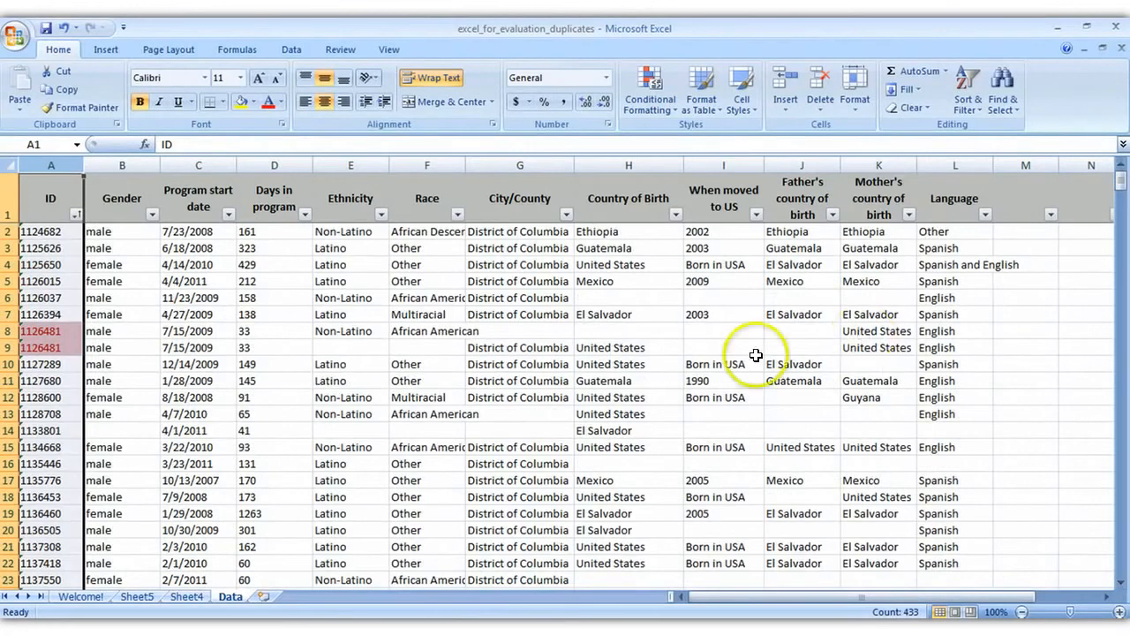
pyautogui.click(138, 367)
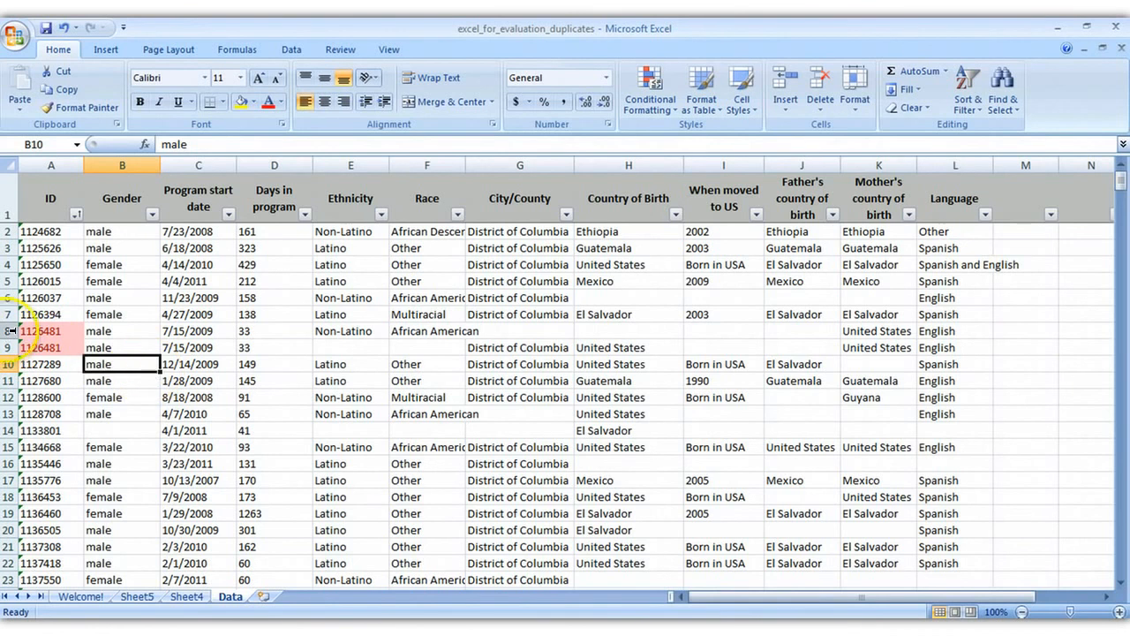
pyautogui.moveTo(8, 331); pyautogui.dragTo(8, 347)
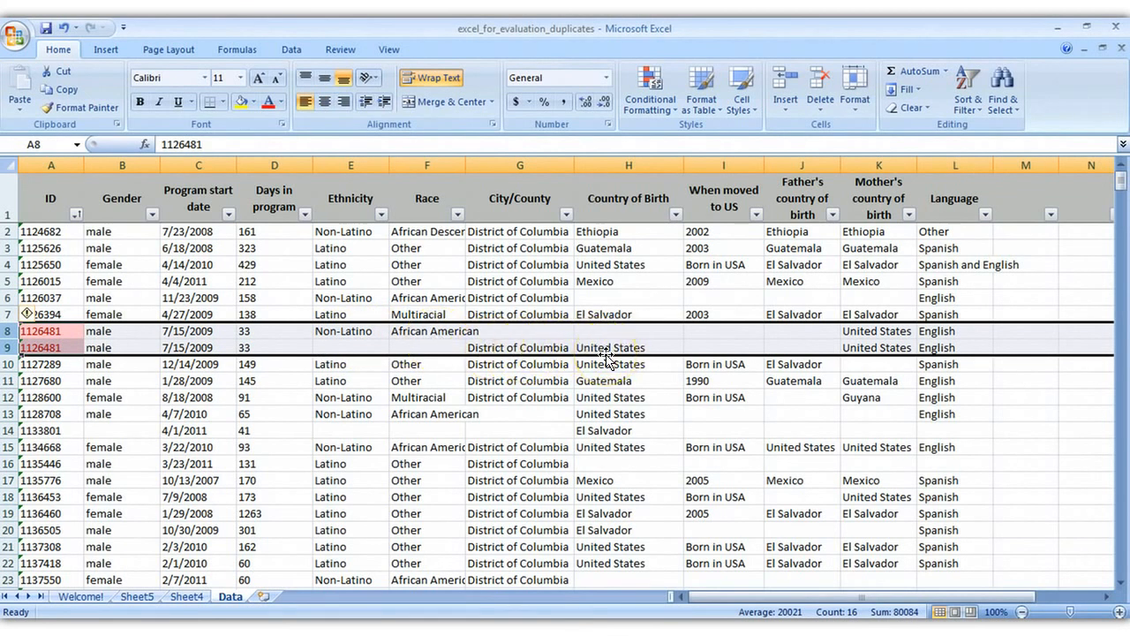
pyautogui.moveTo(621, 345); pyautogui.dragTo(526, 346)
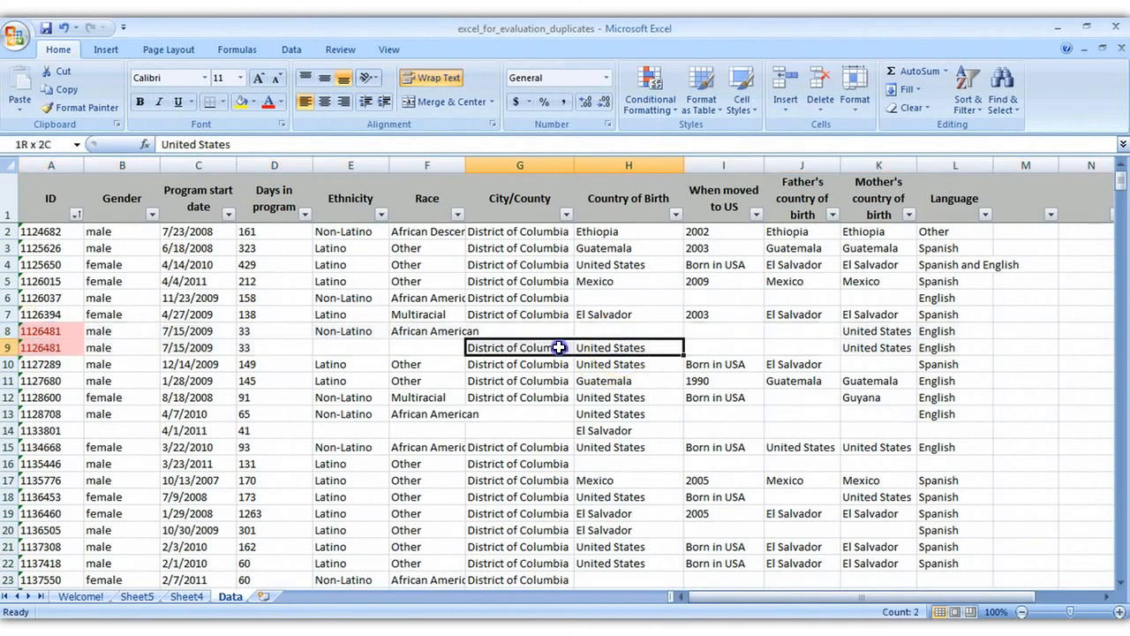
pyautogui.rightClick(540, 350)
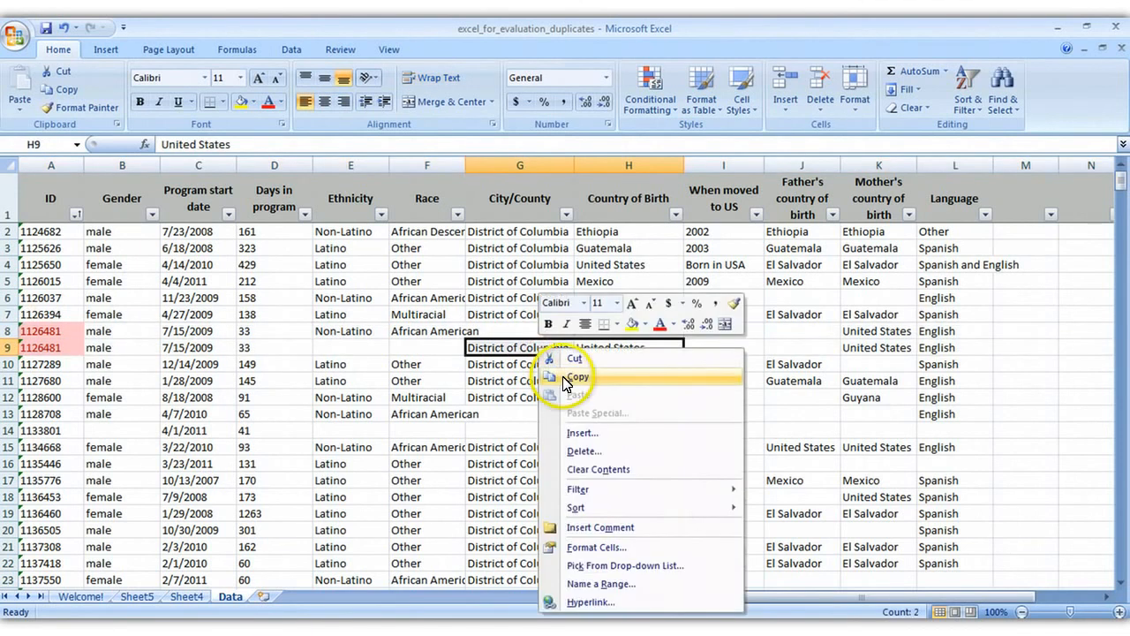
pyautogui.click(557, 375)
pyautogui.click(530, 331)
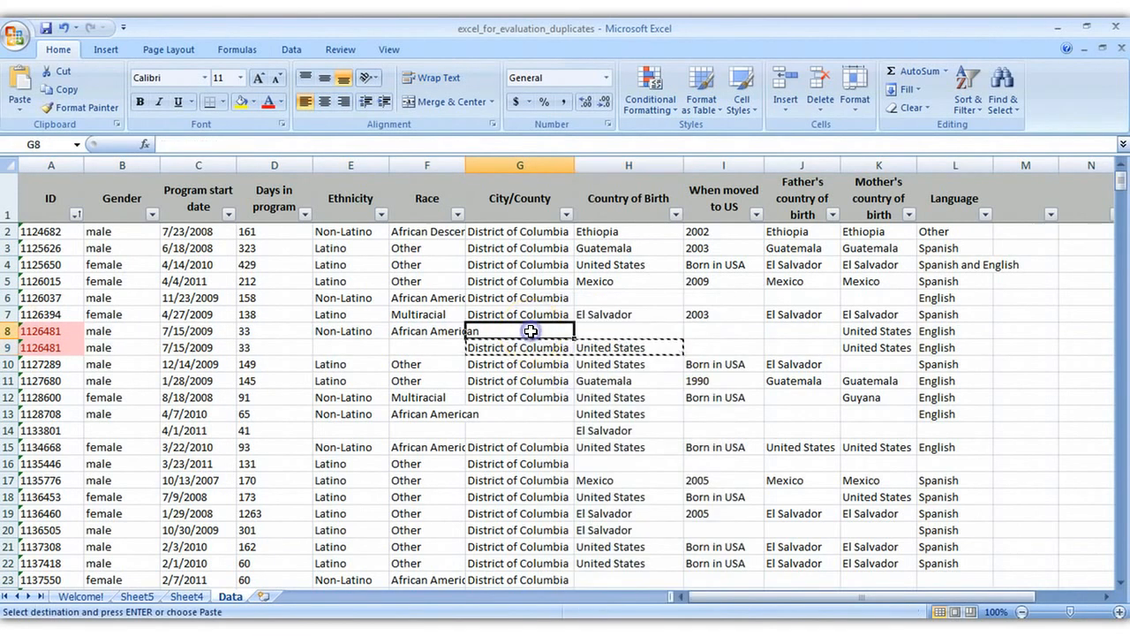
pyautogui.rightClick(532, 333)
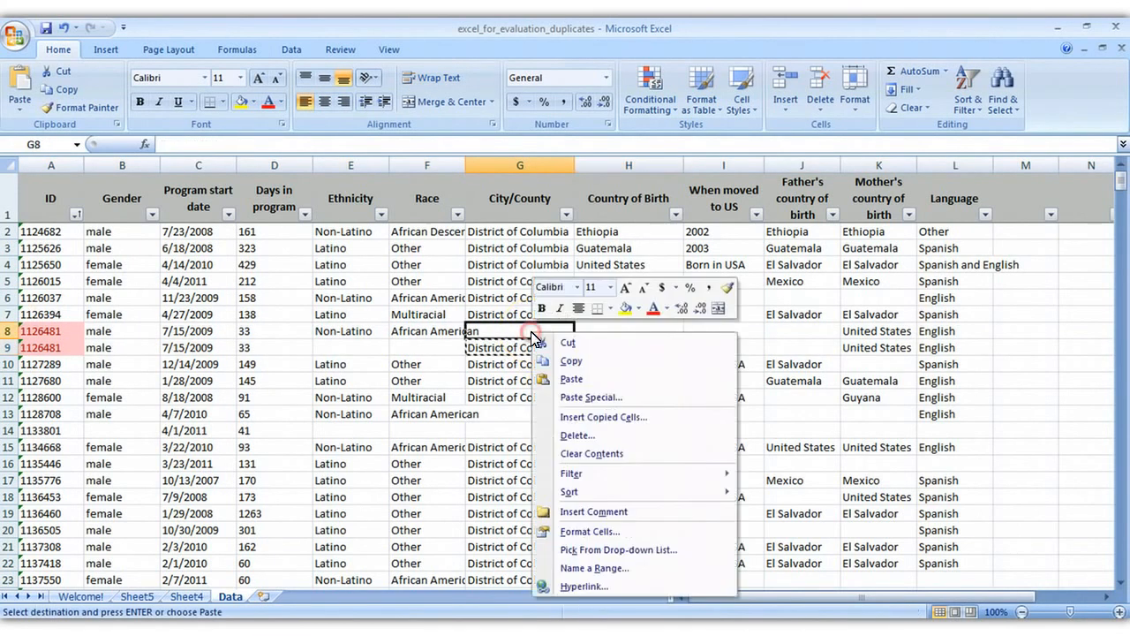
pyautogui.click(569, 380)
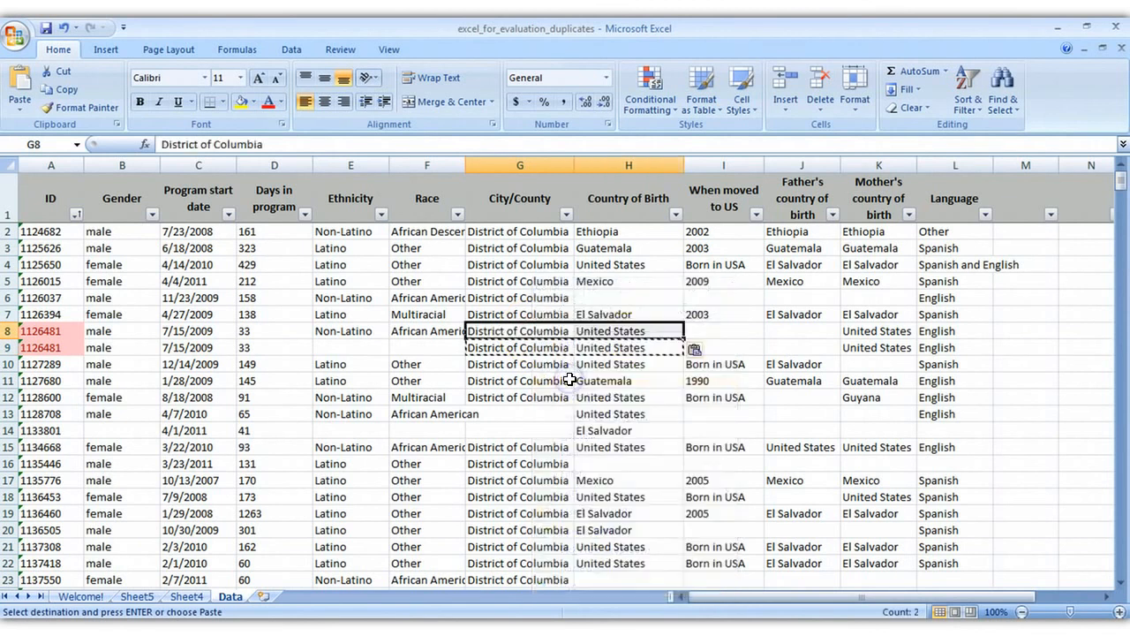
# Delete the redundant duplicate record in row 9.
pyautogui.click(11, 347)
pyautogui.rightClick(11, 347)
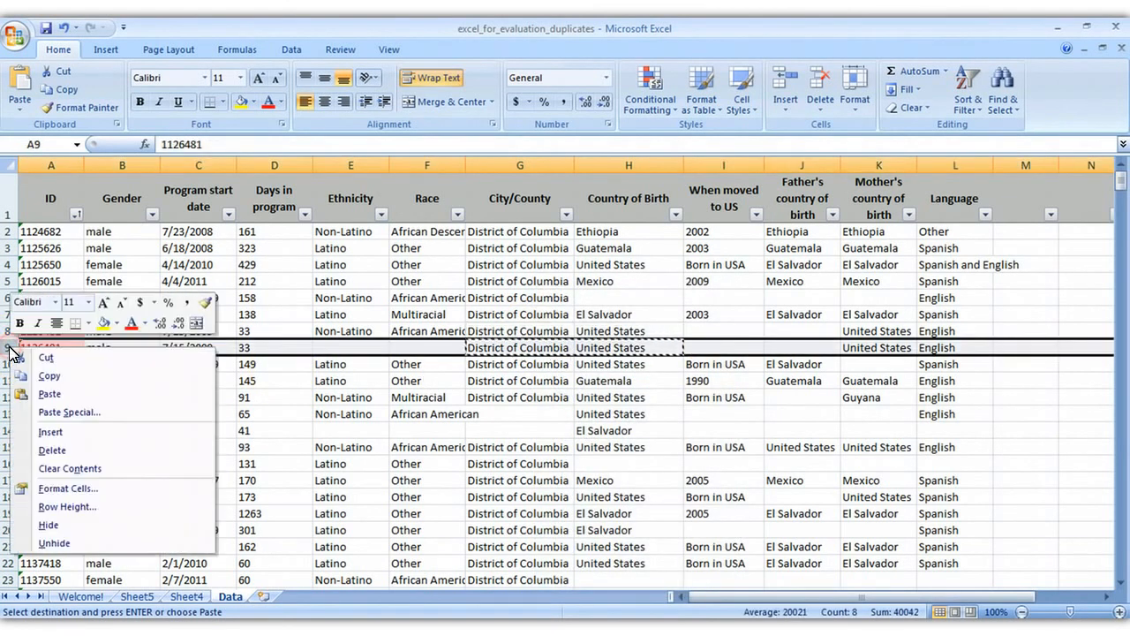
pyautogui.click(50, 450)
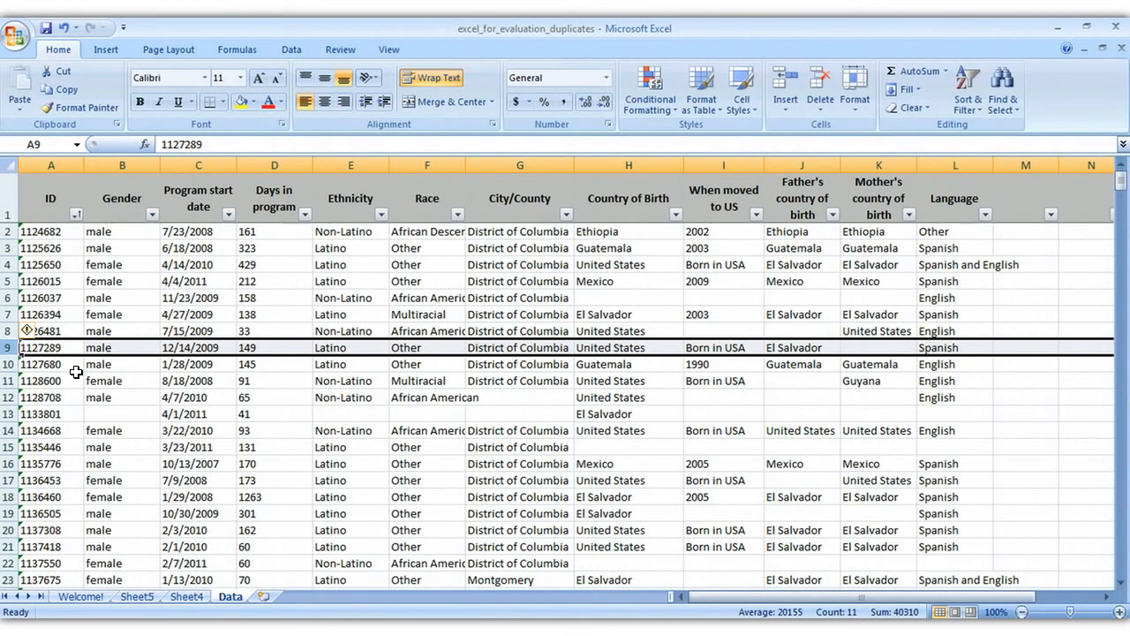
# Clear the conditional formatting rules from the ID column and return to the Welcome! sheet.
pyautogui.click(68, 159)
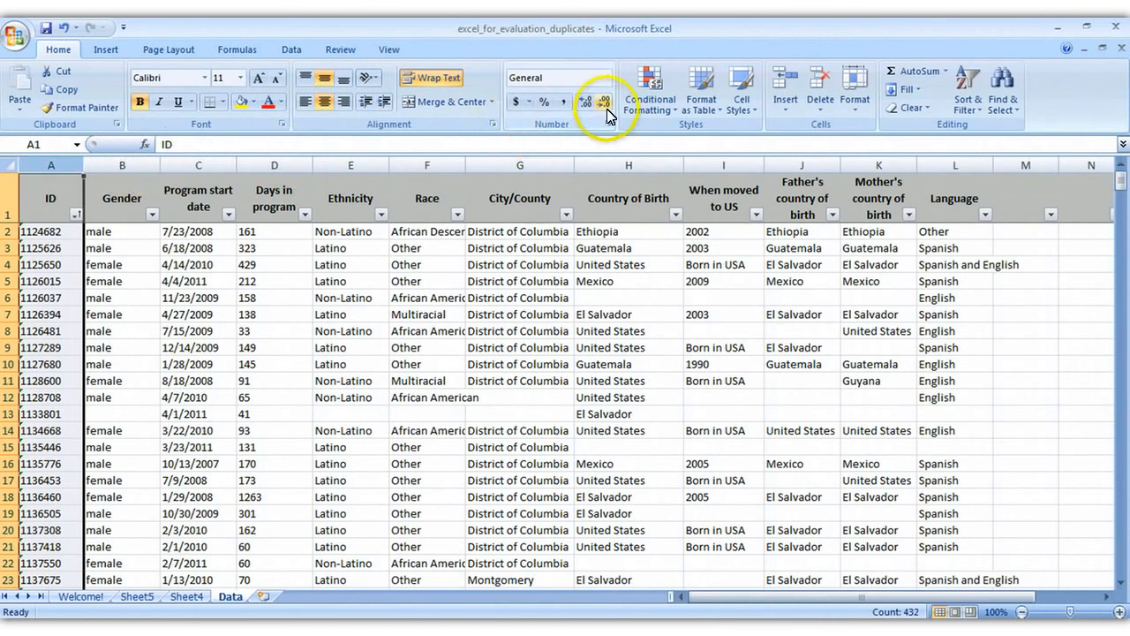
pyautogui.click(637, 113)
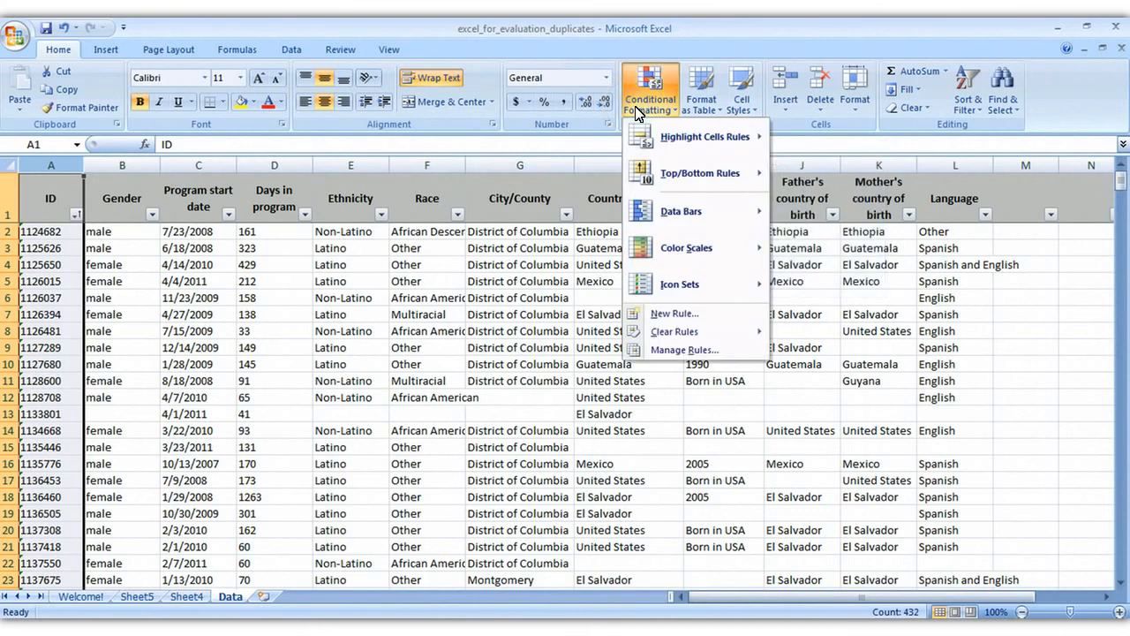
pyautogui.click(676, 320)
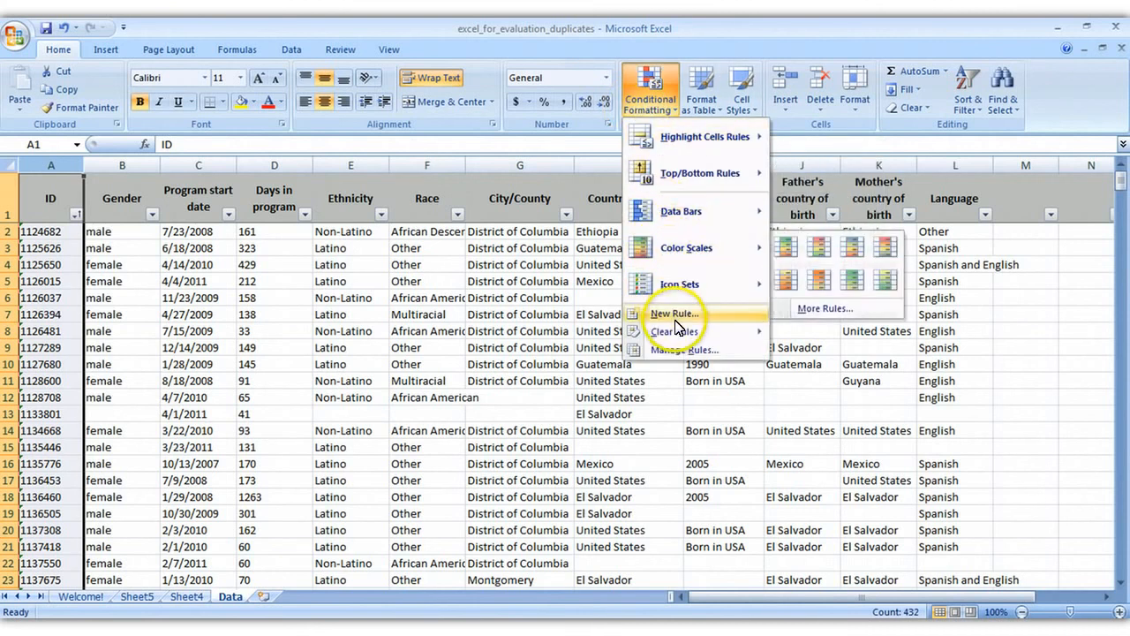
pyautogui.moveTo(675, 330)
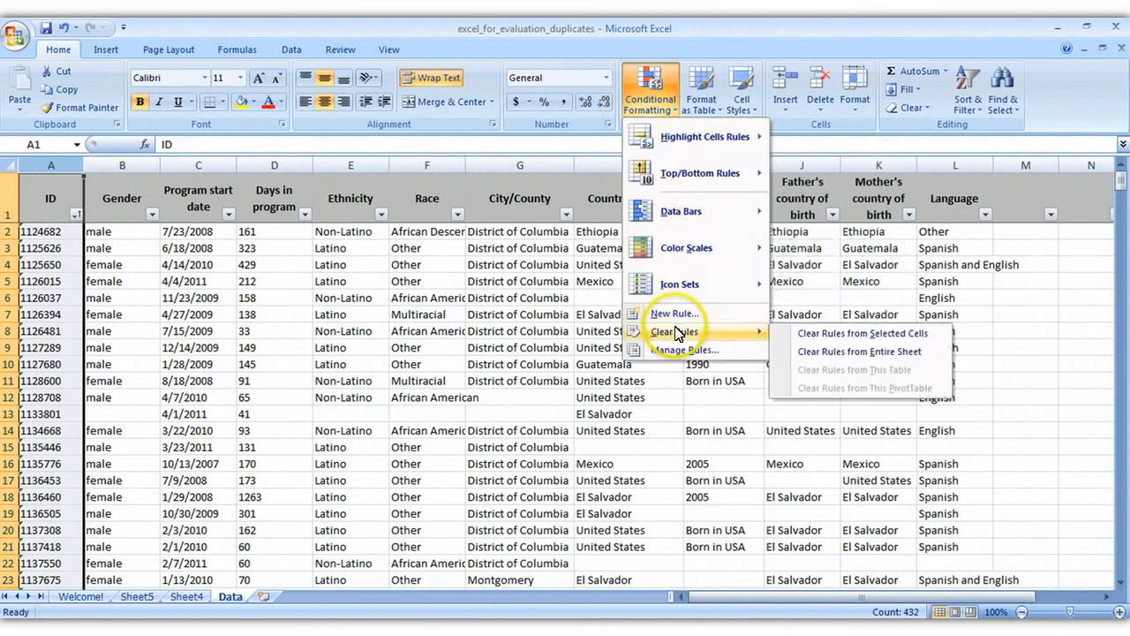
pyautogui.click(817, 357)
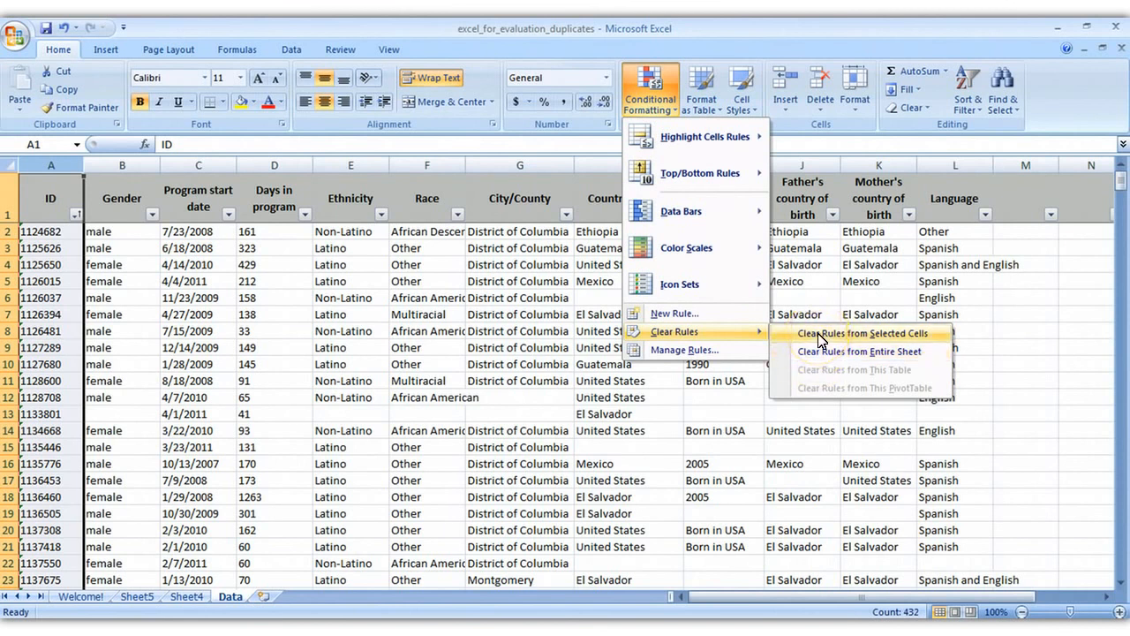
pyautogui.click(819, 336)
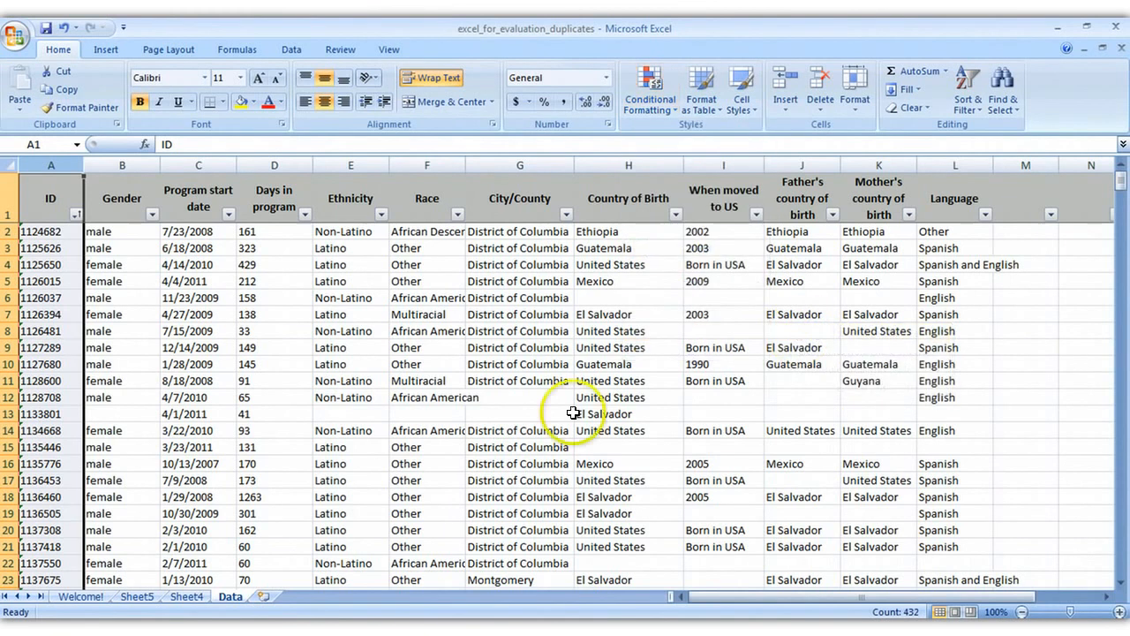
pyautogui.click(86, 597)
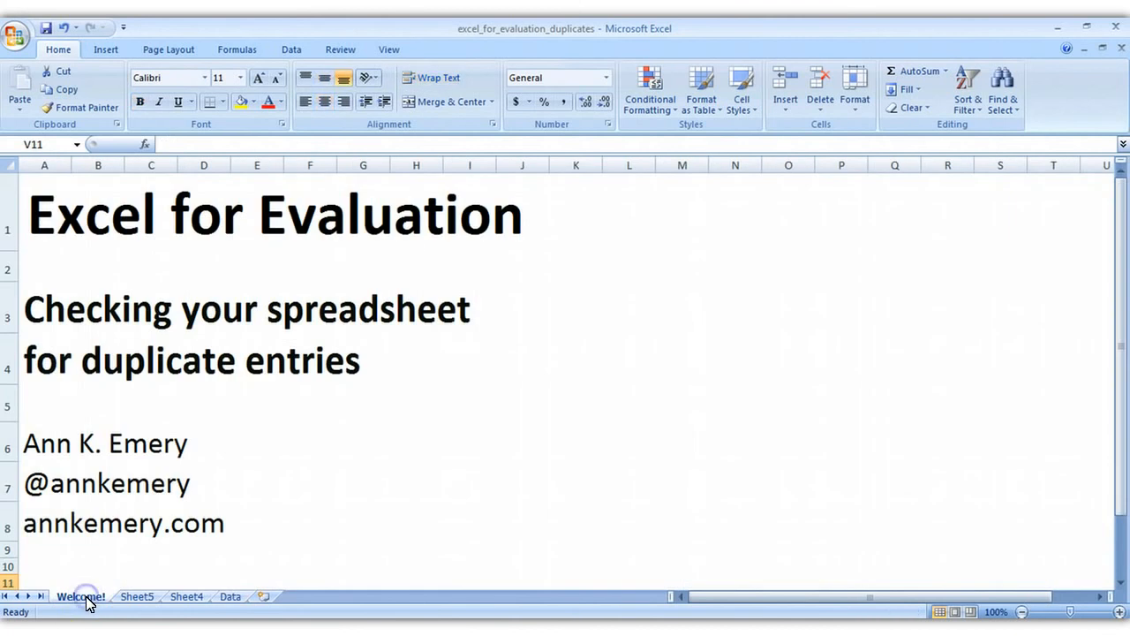